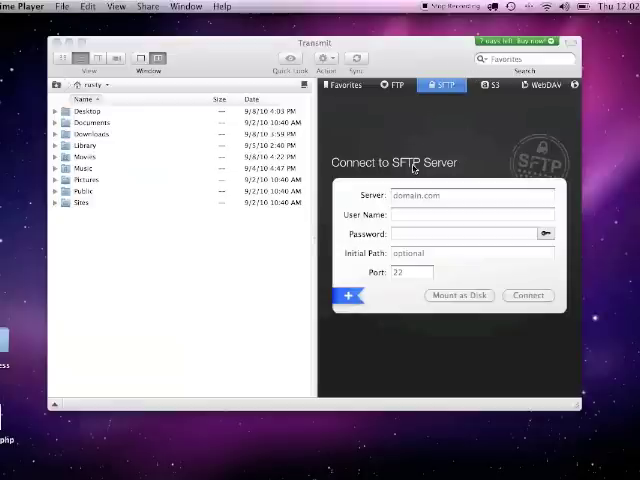
# - Enter server ftp2.ftptoyoursite.com, the user name and password, keep the default port, and connect
pyautogui.click(412, 195)
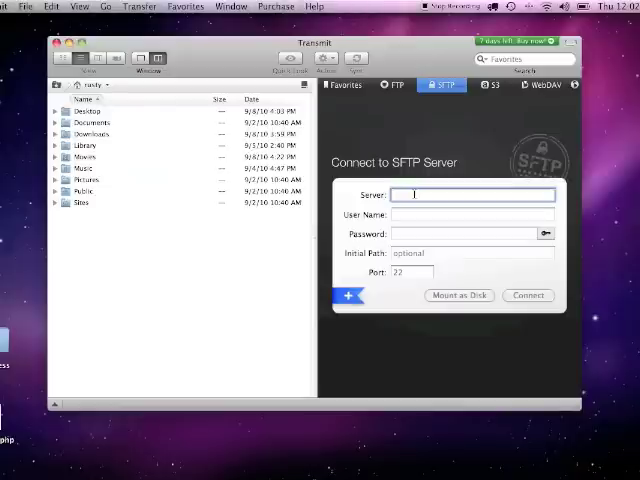
pyautogui.write('ftp')
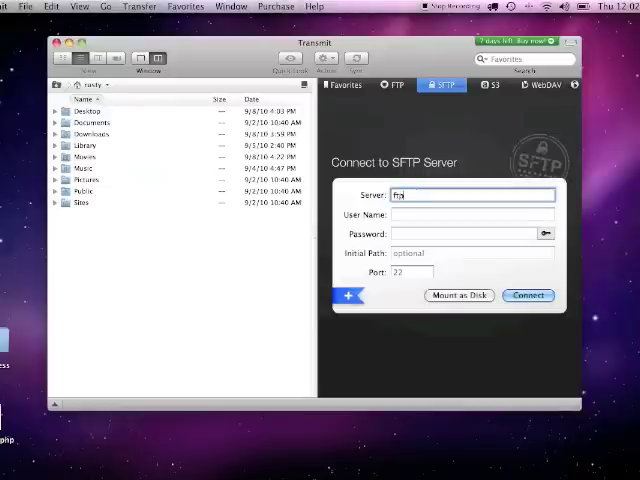
pyautogui.write('2.ftpt')
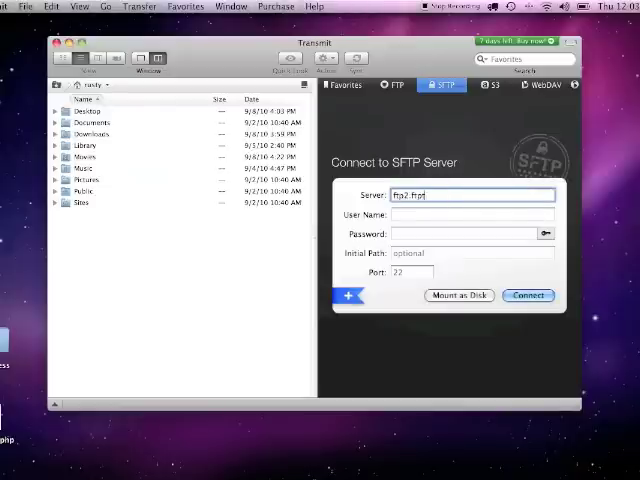
pyautogui.write('oyoursite.com')
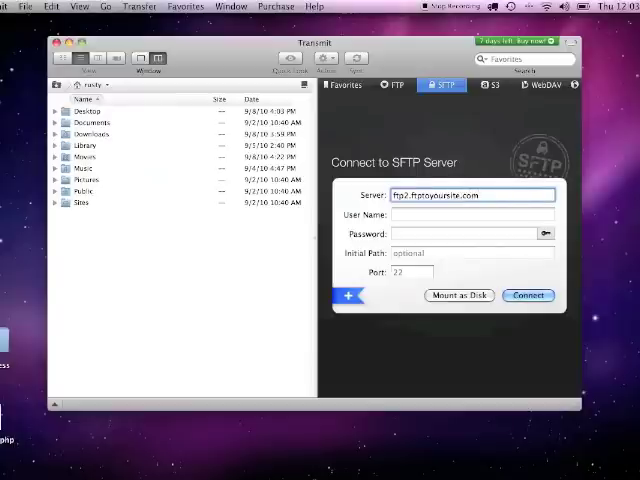
pyautogui.press('Tab')
pyautogui.write('g')
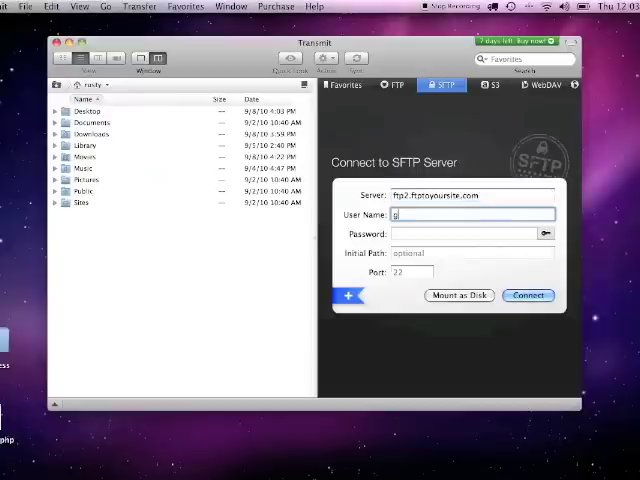
pyautogui.write('ohjuu')
pyautogui.write('onzu')
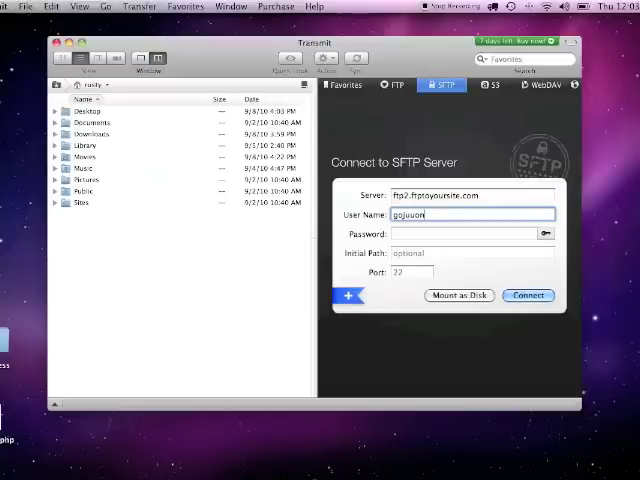
pyautogui.press('Tab')
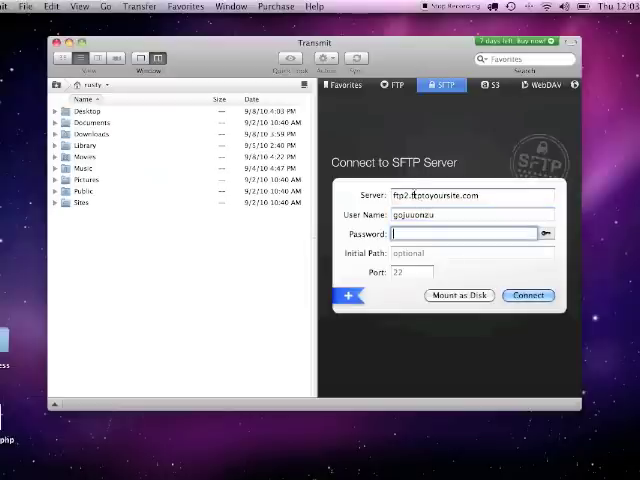
pyautogui.write('aaaaaa')
pyautogui.press('Tab')
pyautogui.press('Tab')
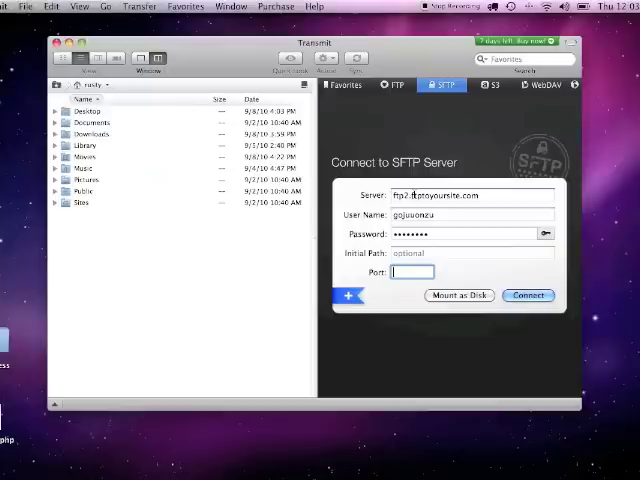
pyautogui.click(430, 252)
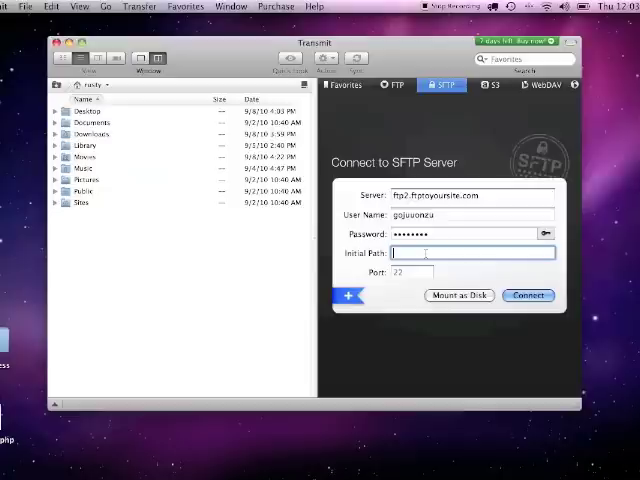
pyautogui.click(530, 296)
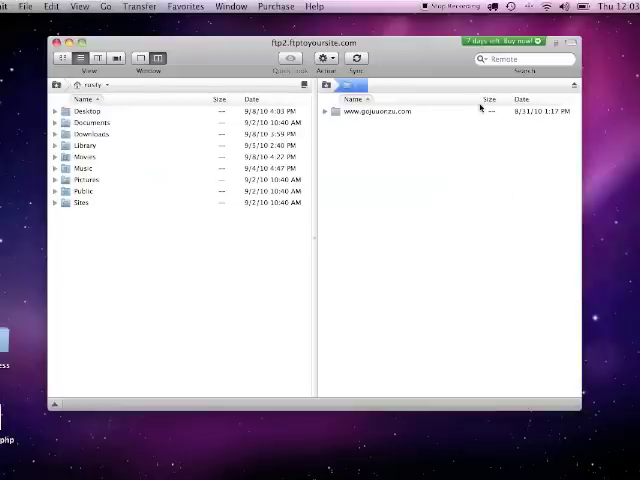
# - Navigate the remote pane into the site folder, then web, then content holding index.html
pyautogui.click(381, 111)
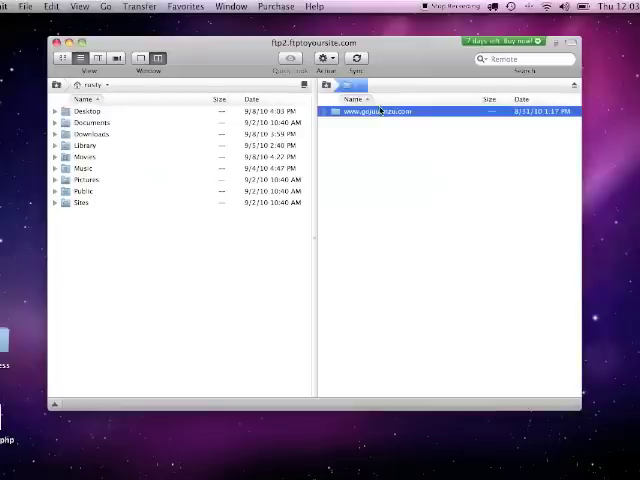
pyautogui.doubleClick(381, 111)
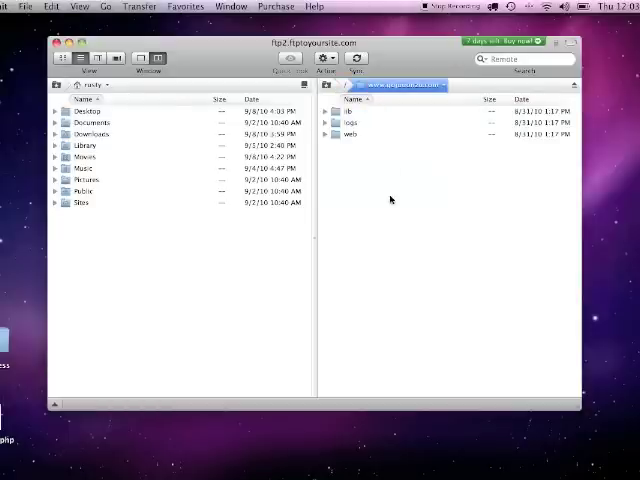
pyautogui.doubleClick(338, 134)
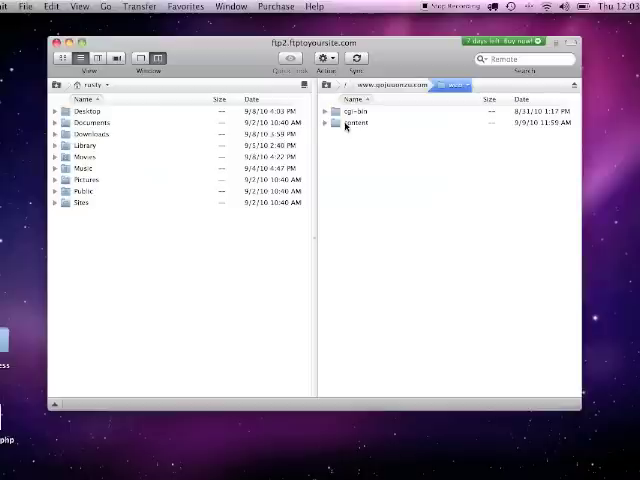
pyautogui.doubleClick(345, 121)
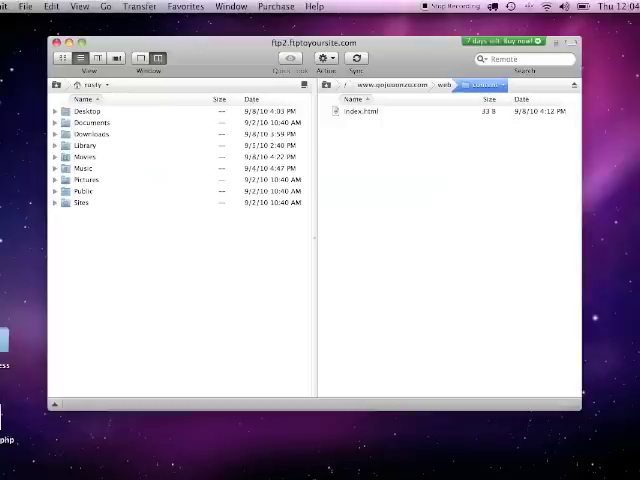
# - Switch to Finder and select every file inside the local wordpress folder
pyautogui.press('super+Tab')
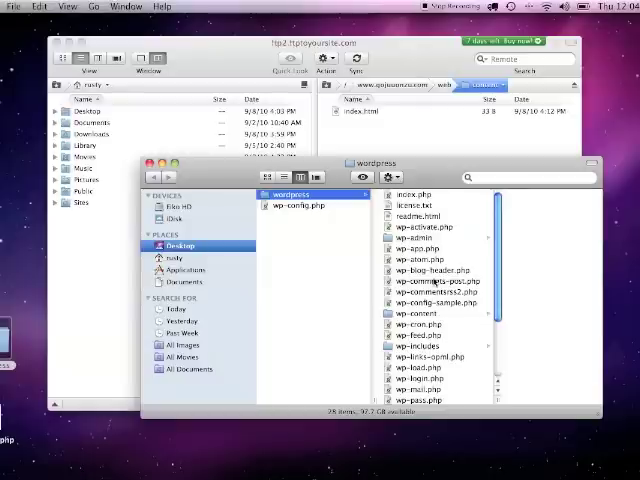
pyautogui.press('super+a')
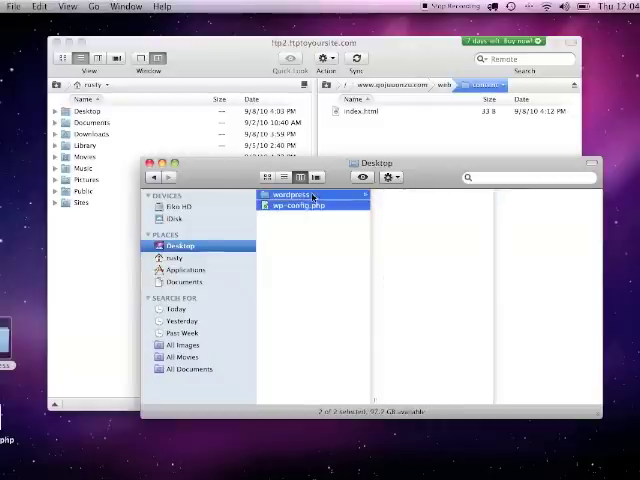
pyautogui.click(290, 194)
pyautogui.press('super+a')
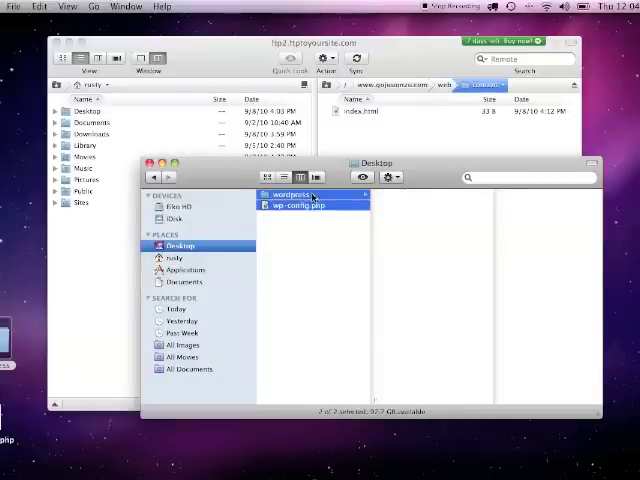
pyautogui.click(331, 196)
pyautogui.click(418, 216)
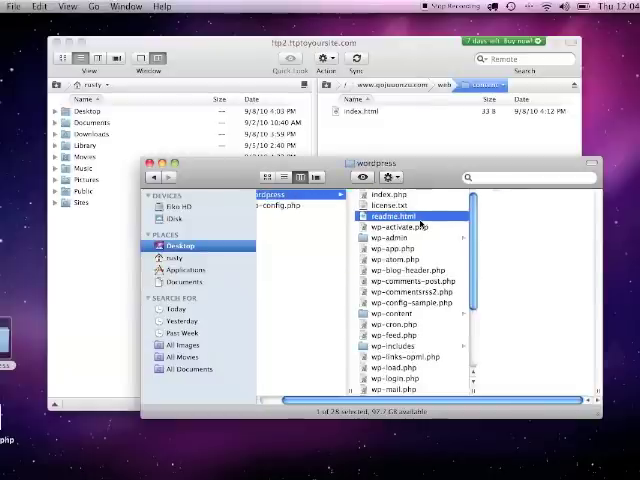
pyautogui.press('super+a')
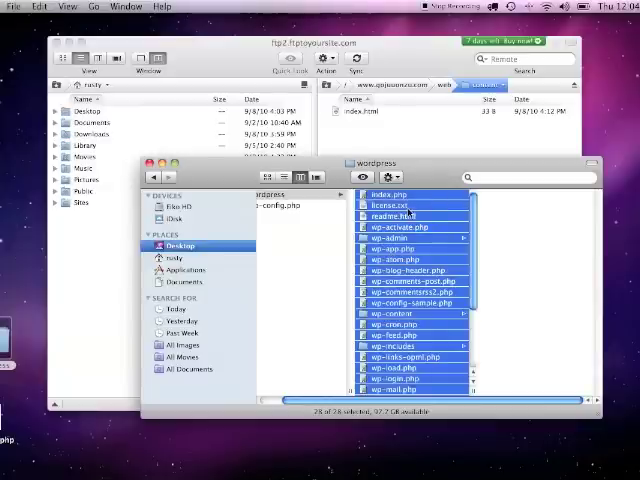
# - Drag the selected WordPress files into Transmit's remote content folder to start the upload
pyautogui.moveTo(411, 205); pyautogui.dragTo(410, 140)
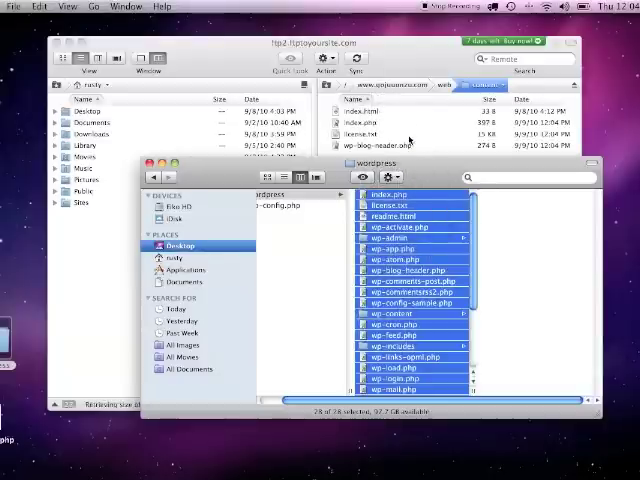
pyautogui.click(250, 48)
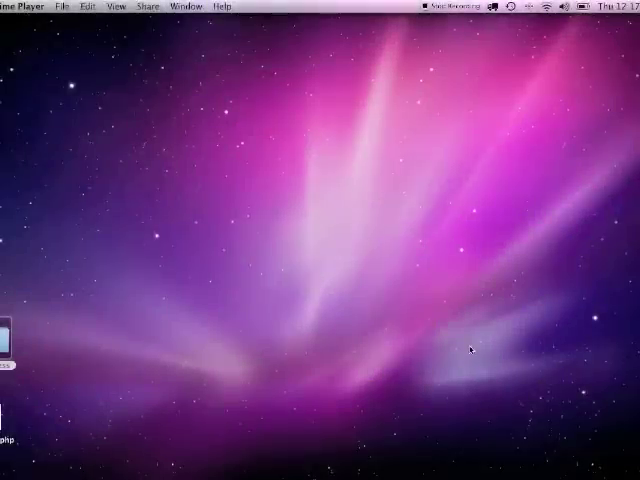
pyautogui.moveTo(439, 448)
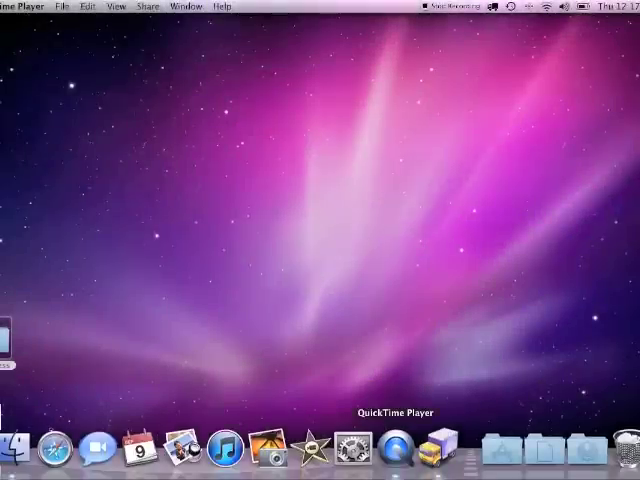
# - Launch FileZilla from the Dock's Applications stack
pyautogui.click(500, 450)
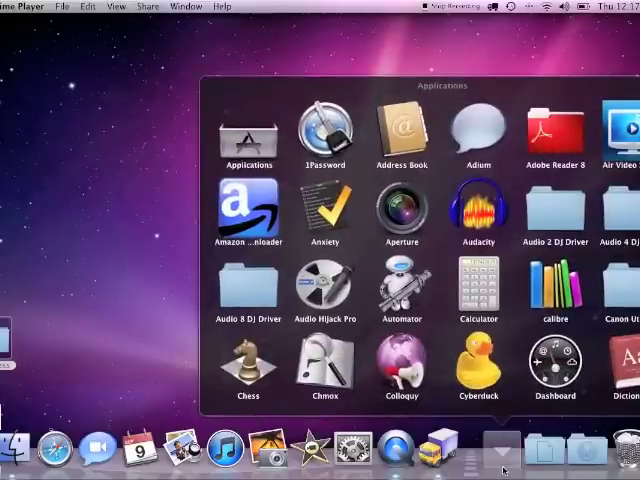
pyautogui.scroll(-5, 400, 280)
pyautogui.scroll(-3, 400, 280)
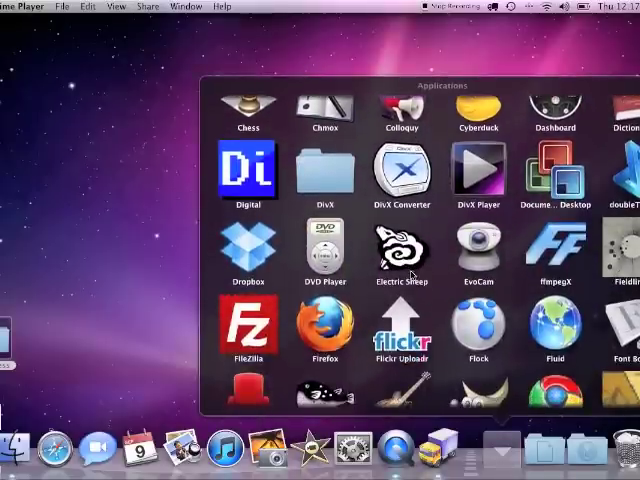
pyautogui.click(254, 332)
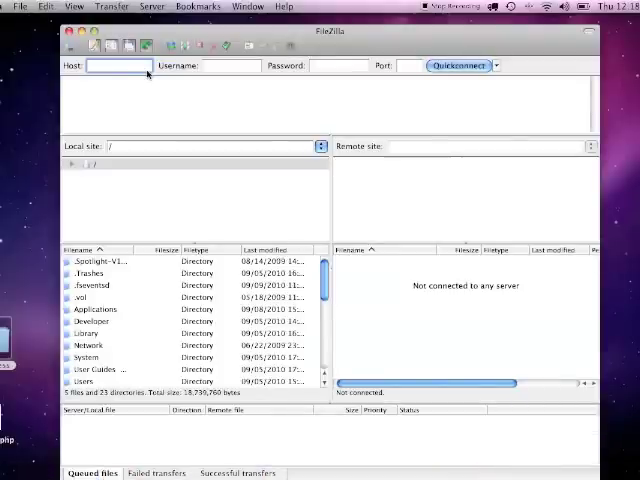
pyautogui.write('ftp2.ftptolyoursite.com')
# - Quickconnect to ftp2.ftptoyoursite.com with the hosting username, password and port 22
pyautogui.press('Tab')
pyautogui.write('g')
pyautogui.write('jud')
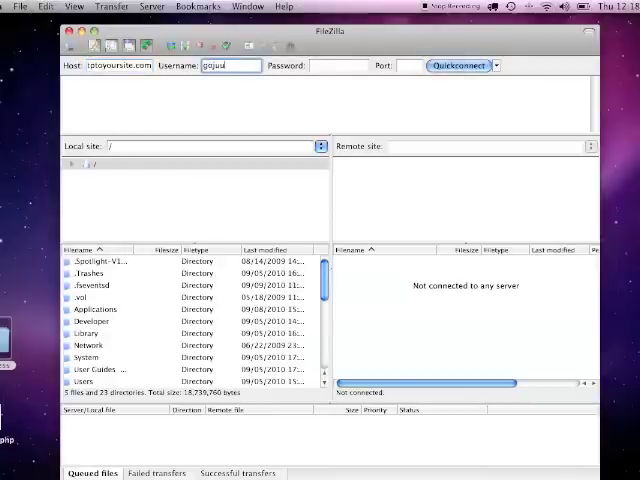
pyautogui.write('ona')
pyautogui.press('Tab')
pyautogui.write('••••')
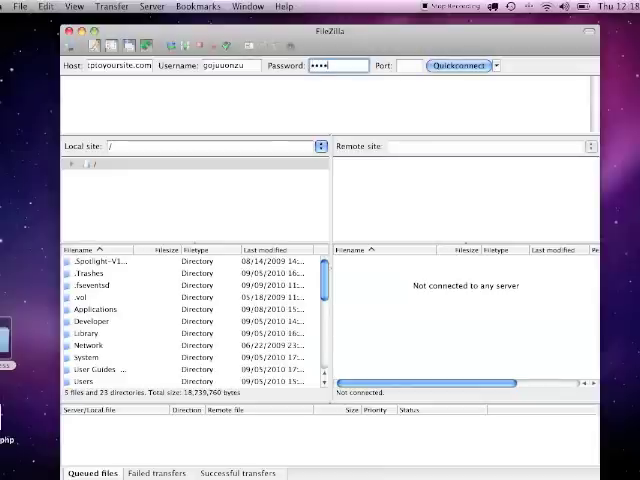
pyautogui.write('••••')
pyautogui.press('Tab')
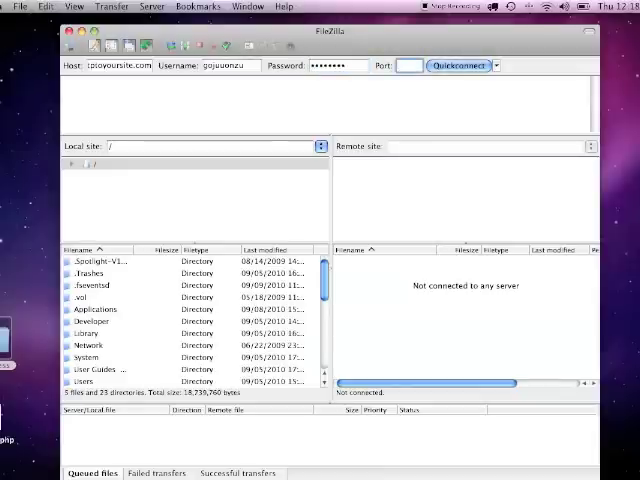
pyautogui.write('22')
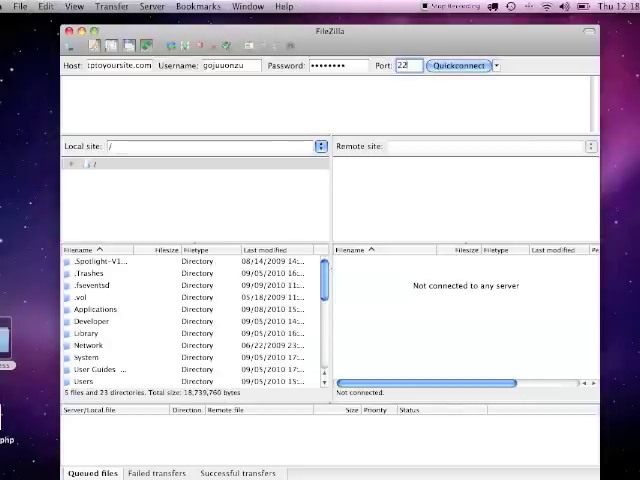
pyautogui.click(455, 66)
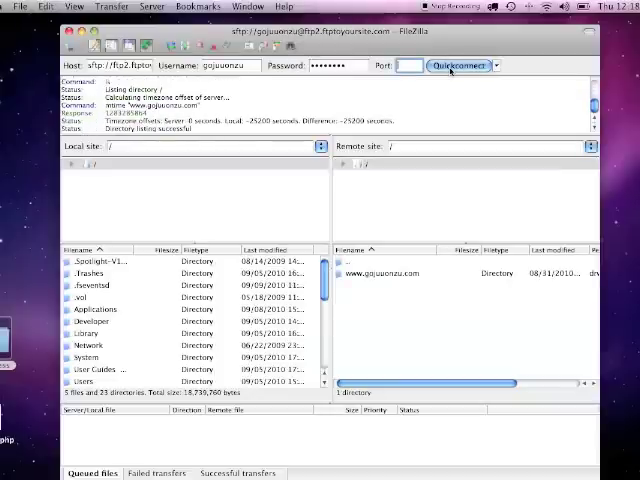
# - Navigate the remote pane into the site folder, then web, then content holding .htaccess and index.html
pyautogui.doubleClick(358, 275)
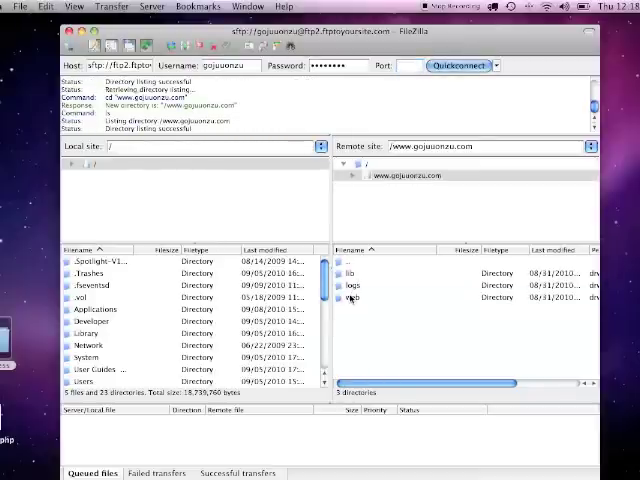
pyautogui.doubleClick(352, 298)
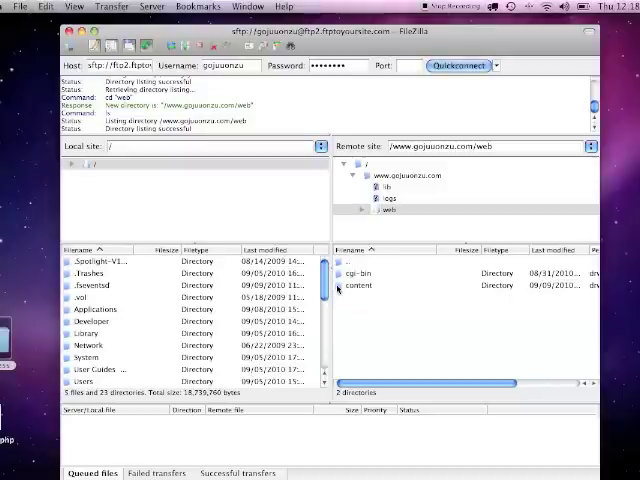
pyautogui.doubleClick(352, 285)
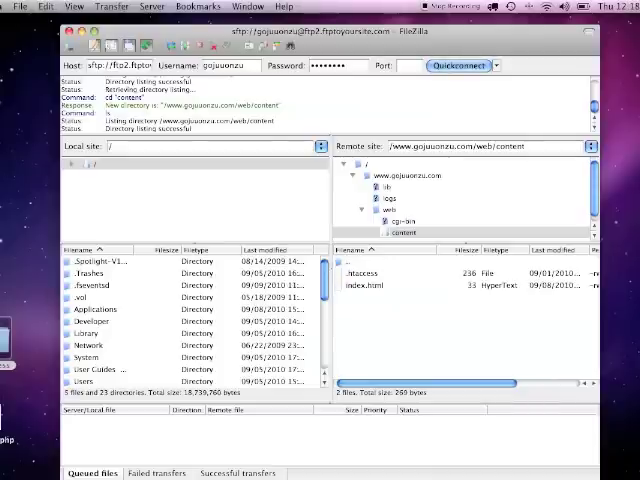
# - Select all 28 wordpress files in Finder and drag them onto FileZilla's remote content folder
pyautogui.press('super+Tab')
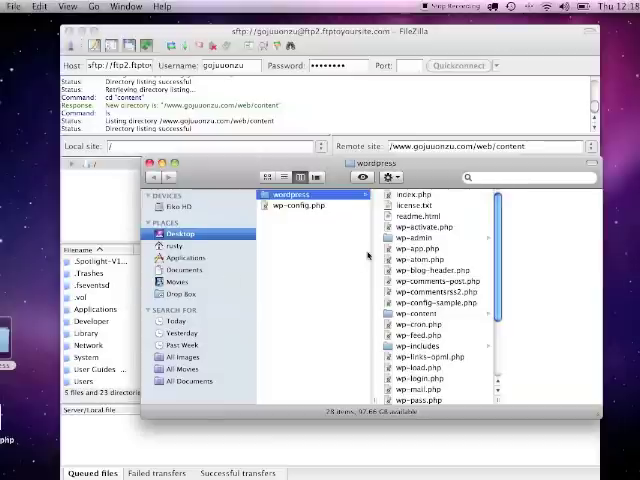
pyautogui.press('super+a')
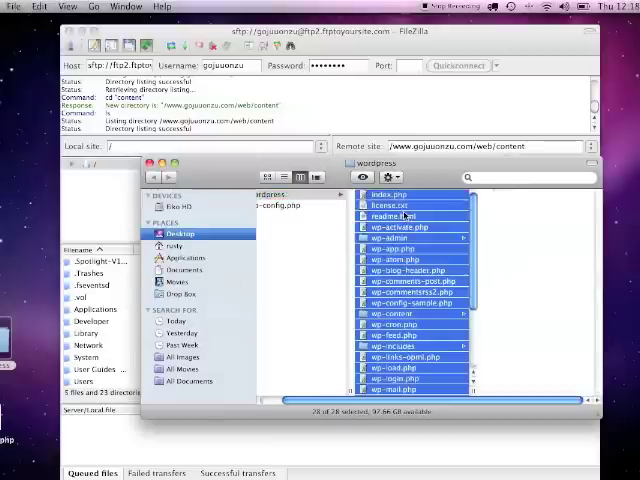
pyautogui.moveTo(420, 168); pyautogui.dragTo(162, 208)
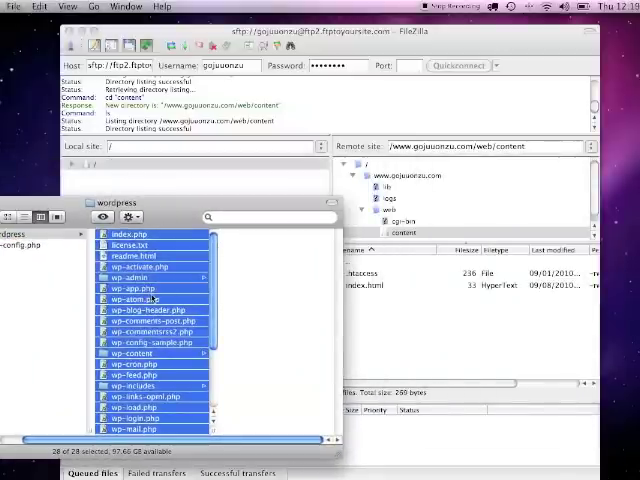
pyautogui.moveTo(147, 321); pyautogui.dragTo(400, 330)
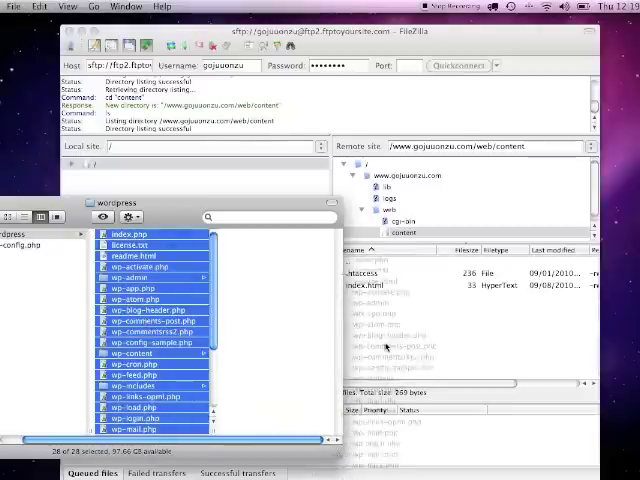